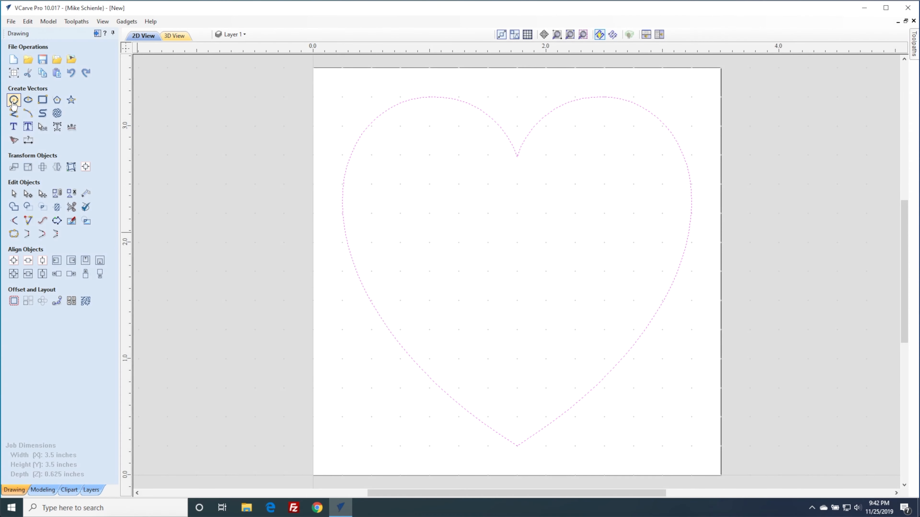
- Create a circle with a 0.413-inch diameter centred at X 0, Y 0
click(13, 99)
key(Tab)
key(Tab)
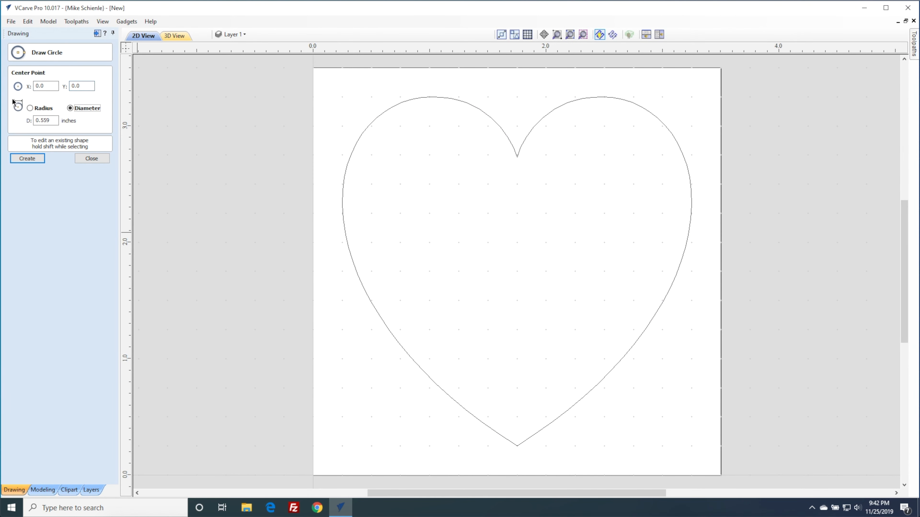
key(Tab)
text(0.)
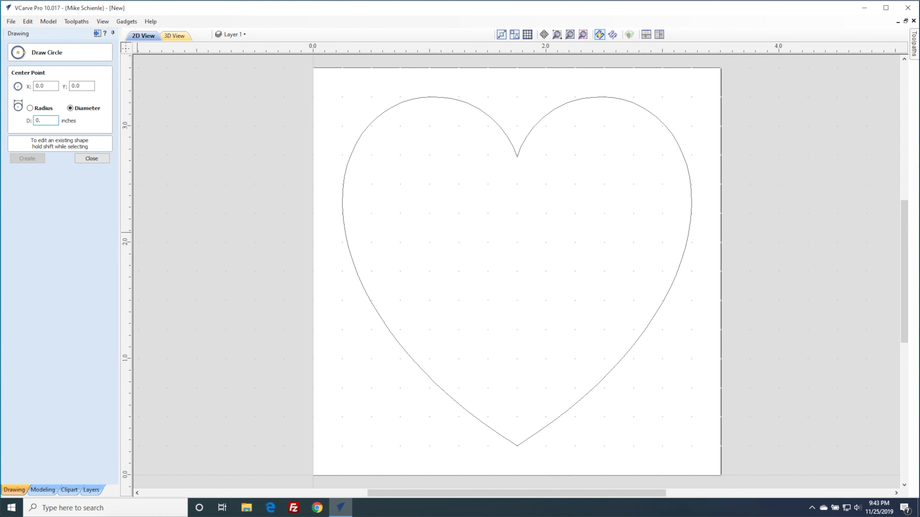
text(413)
click(31, 160)
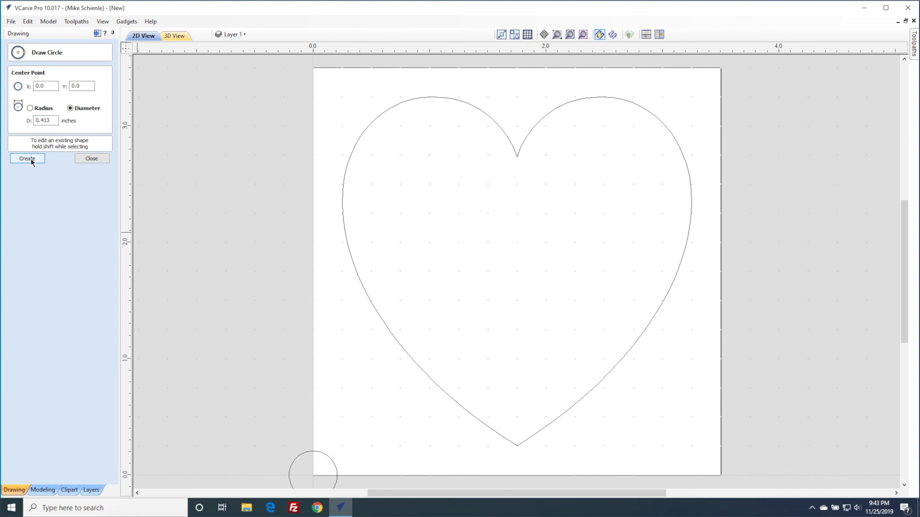
- Create a concentric circle with a 0.559-inch diameter at the same origin and finish drawing circles
key(shift+Tab)
text(0.559)
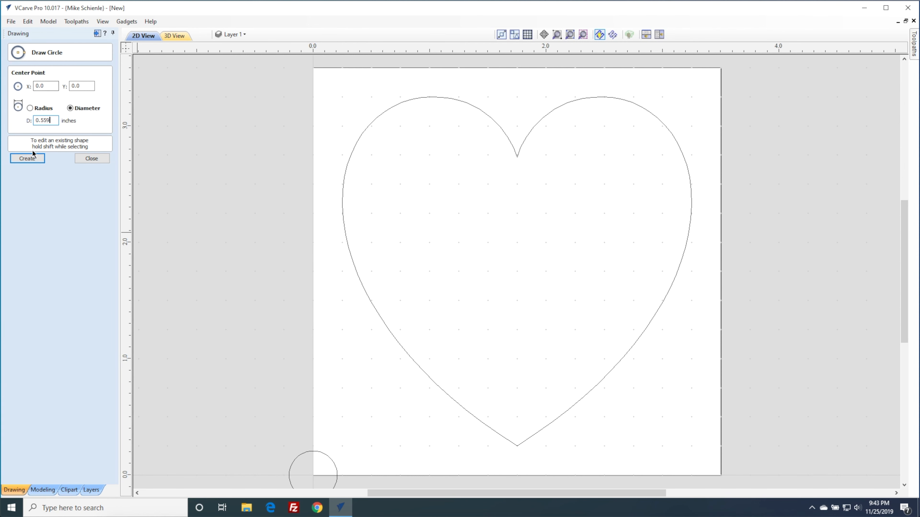
click(32, 159)
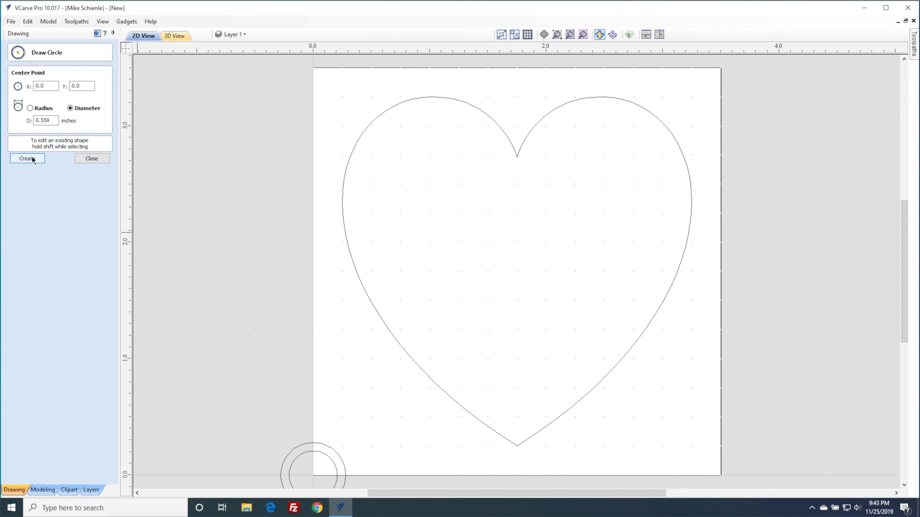
click(97, 160)
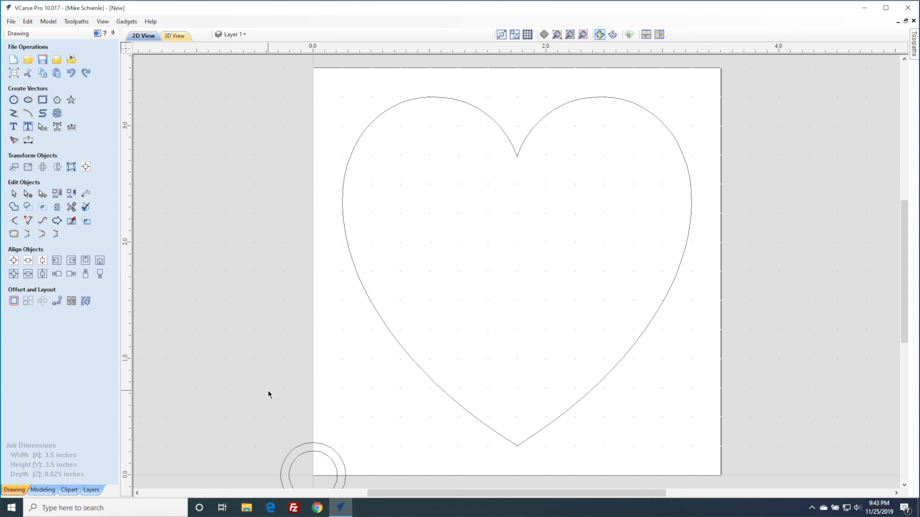
- Group the two circles and align their top edge with the top of the heart
drag(266, 405, 340, 468)
key(Escape)
click(467, 102)
click(87, 261)
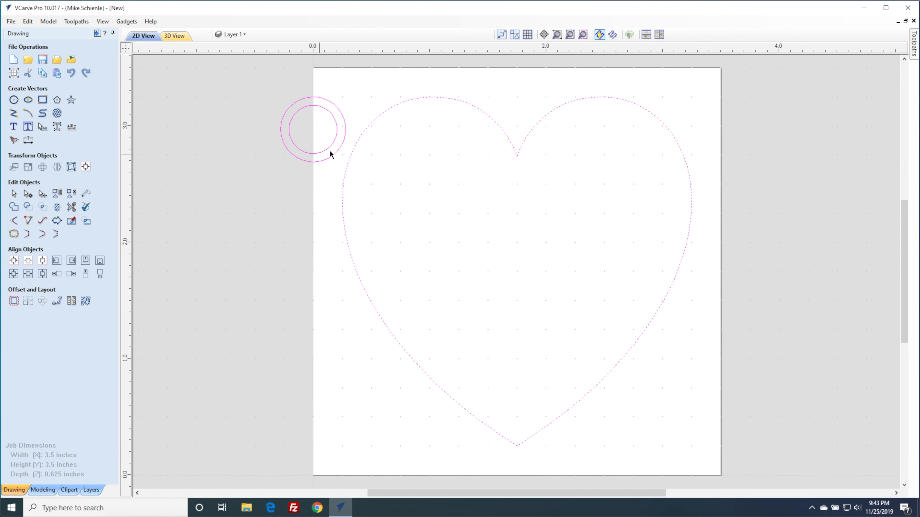
- Nudge the circle pair horizontally until the outer circle touches the peak of the heart's left lobe
click(386, 127)
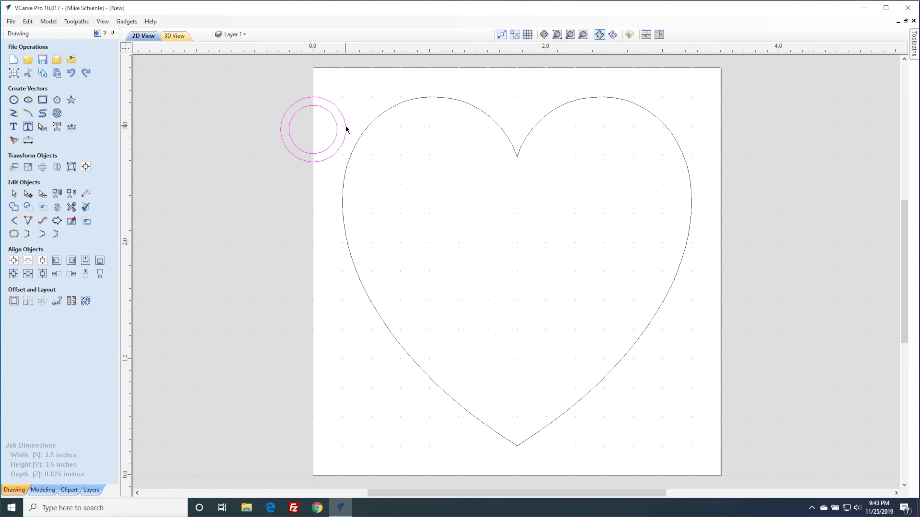
key(Right)
key(Right)
key(Right)
key(Right)
key(Right)
key(Right)
key(Right)
key(Right)
key(Right)
key(Right)
key(Right)
key(Right)
key(Right)
key(Right)
key(Right)
key(Right)
key(Right)
key(Right)
key(Right)
key(Right)
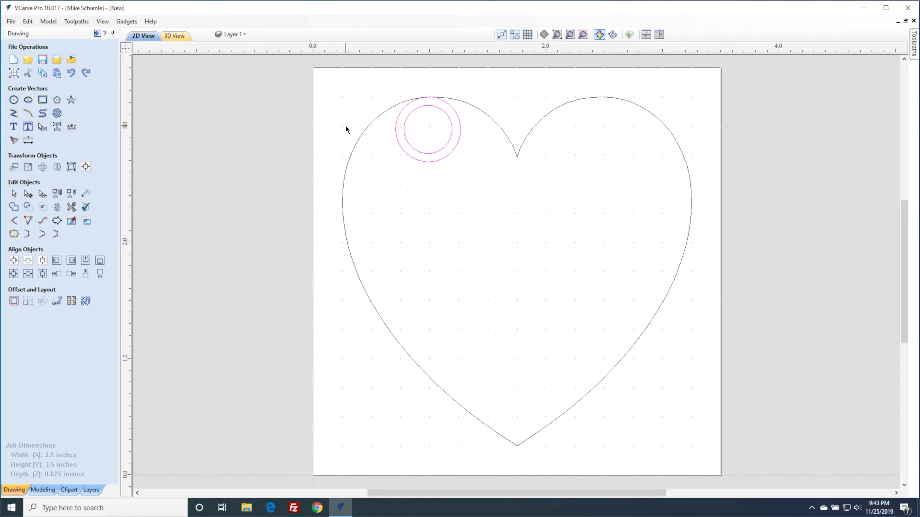
click(582, 35)
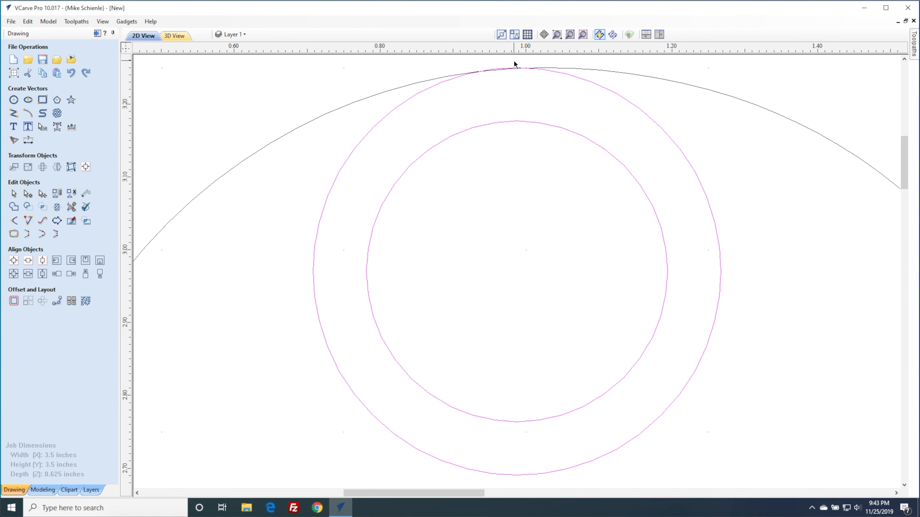
scroll(515, 62, up, 5)
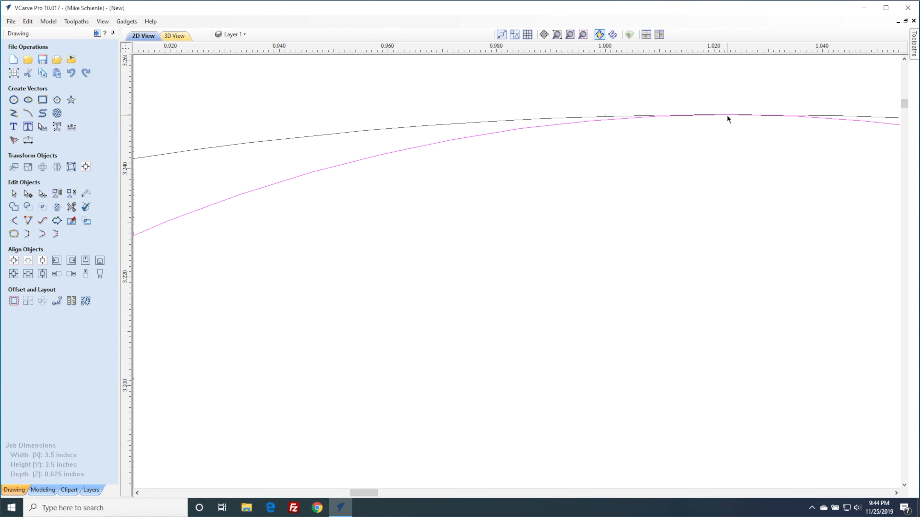
click(718, 96)
click(570, 34)
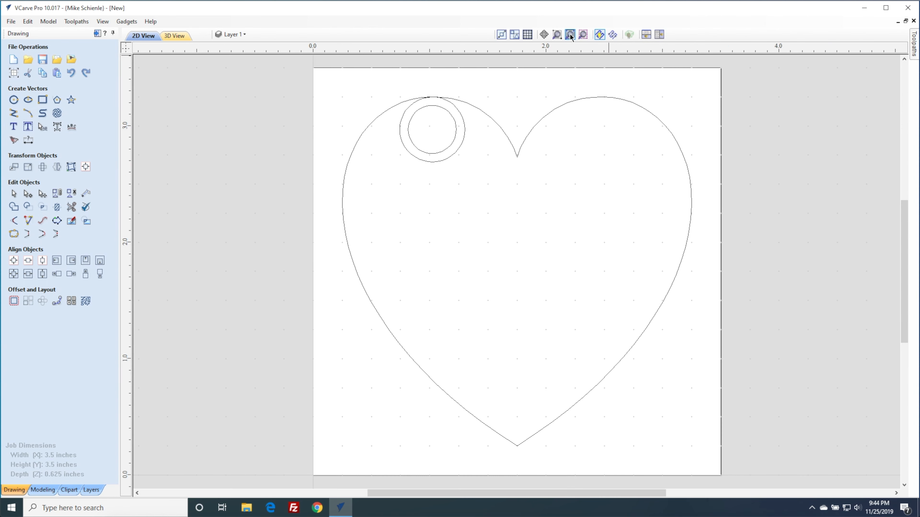
- Mirror a copy of the circle pair horizontally about the job center onto the heart's other lobe
click(441, 154)
click(56, 168)
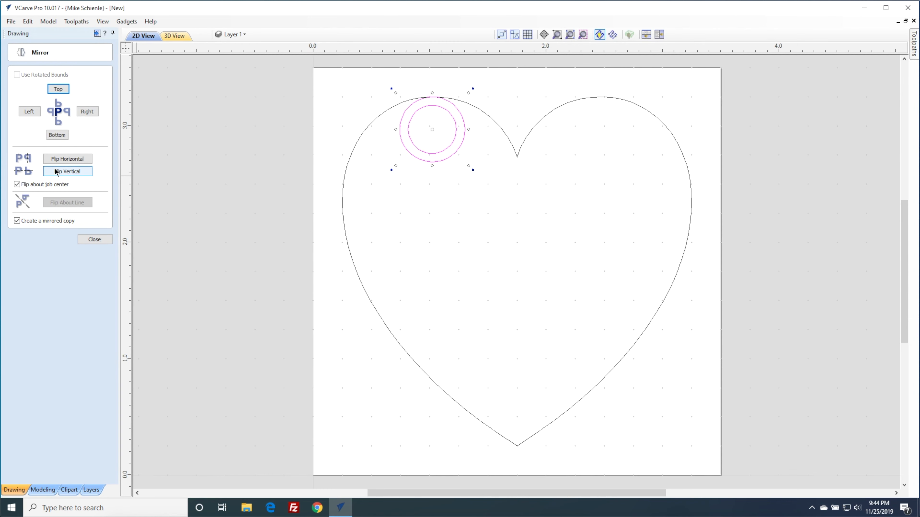
click(62, 159)
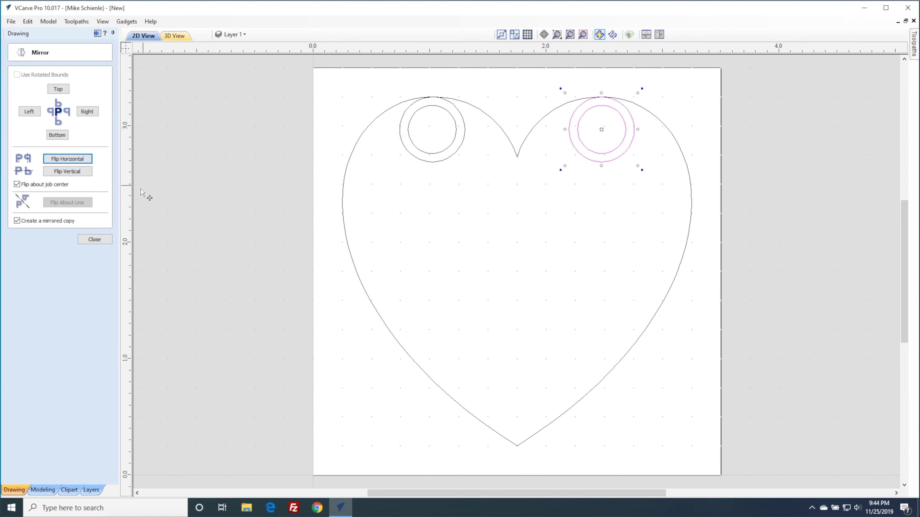
click(96, 240)
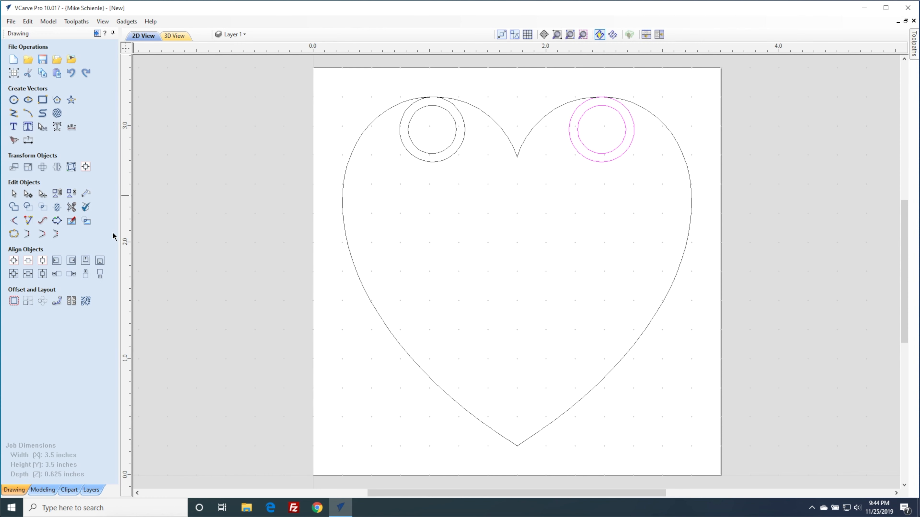
- Ungroup the circle pairs and save the drawing as Ring Bearer Heart Demo in the Ringbearer folder
click(446, 151)
click(510, 107)
click(42, 60)
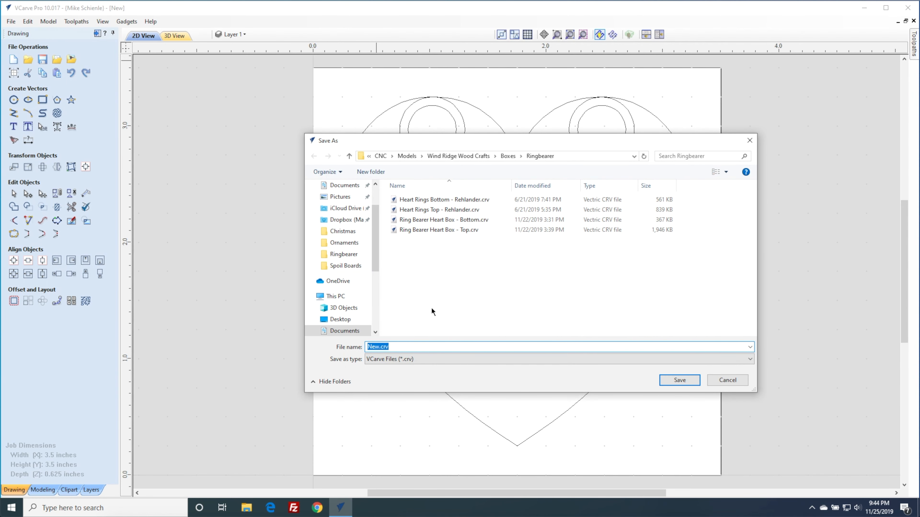
text(Ring Bearer)
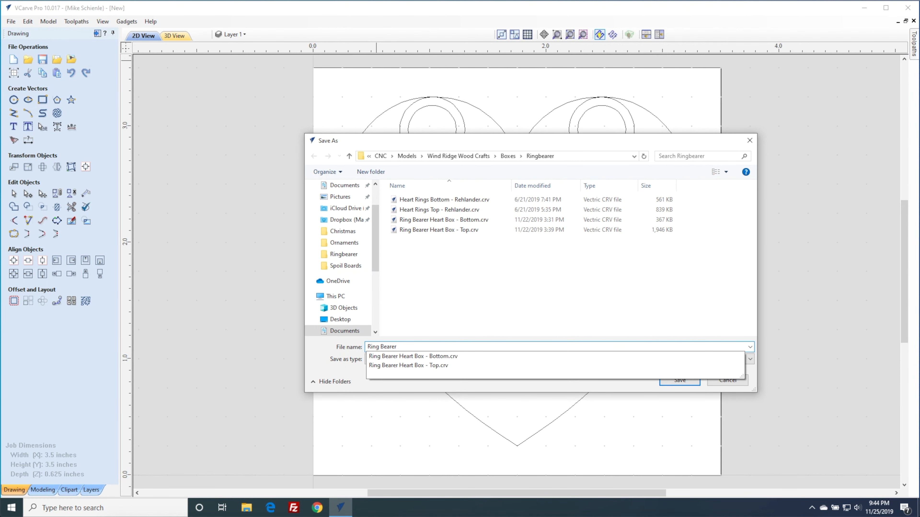
text( Heart Box)
click(685, 381)
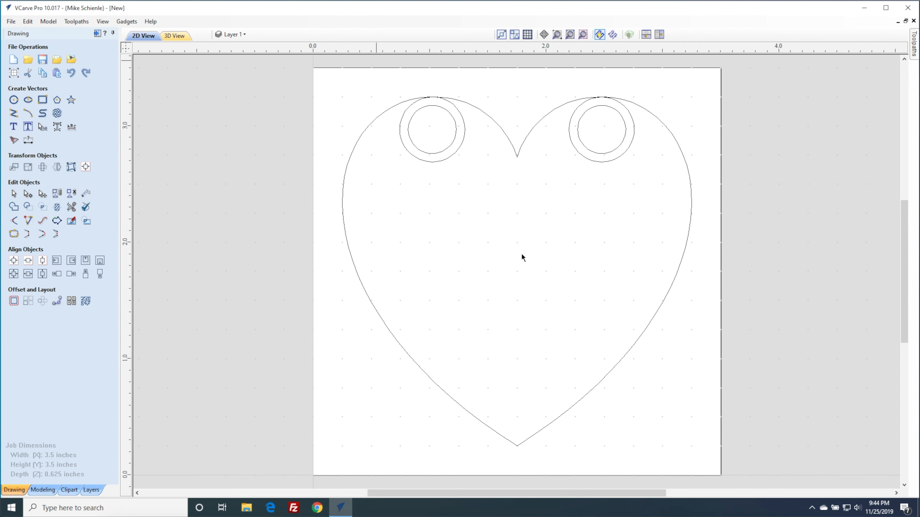
- Start a pocket toolpath on the two inner circles with a cut depth of 0.475 inches
click(97, 33)
click(322, 154)
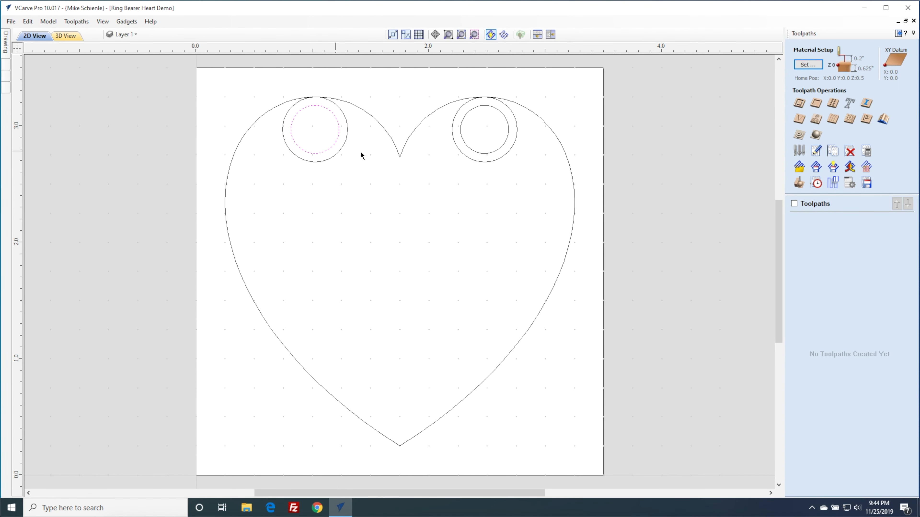
shift+click(491, 154)
click(817, 103)
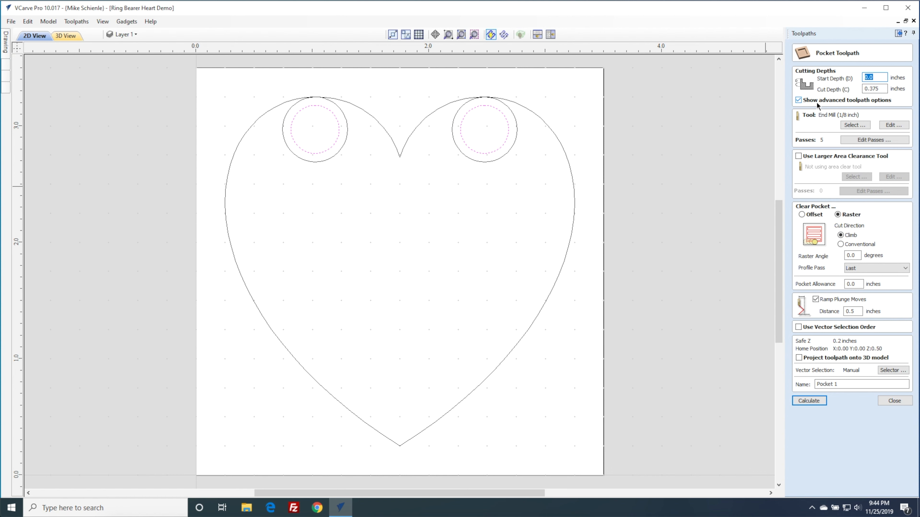
key(Tab)
text(0.475)
- Set the pass depth of the 1/8 inch end mill to 0.08 inches
click(894, 125)
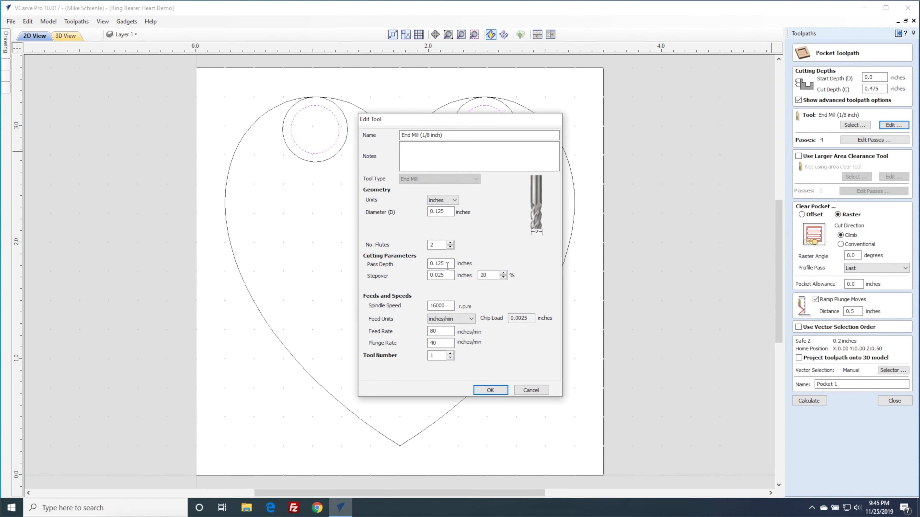
drag(435, 264, 451, 264)
text(08)
click(490, 390)
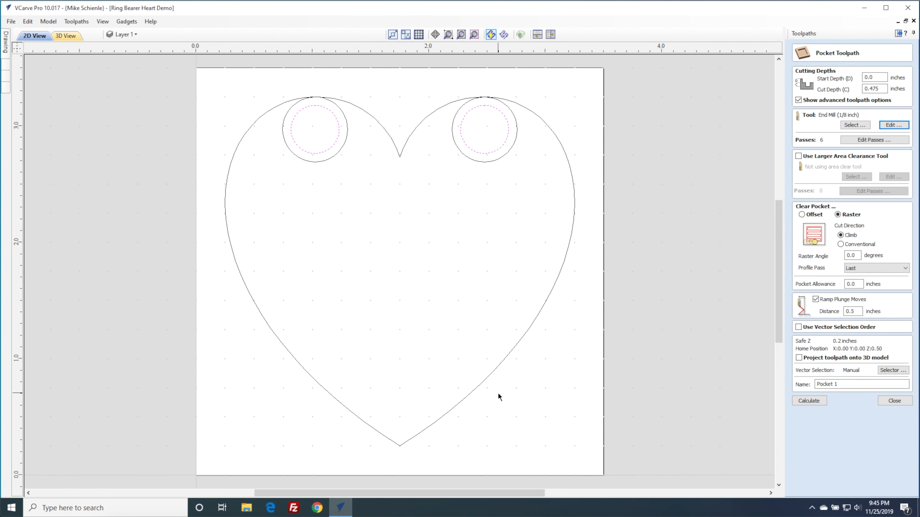
- Calculate the toolpath as Pocket Holes EM 1/8 with Offset clearing and a 0.125-inch ramp, and tile the 2D and 3D views side by side
click(846, 384)
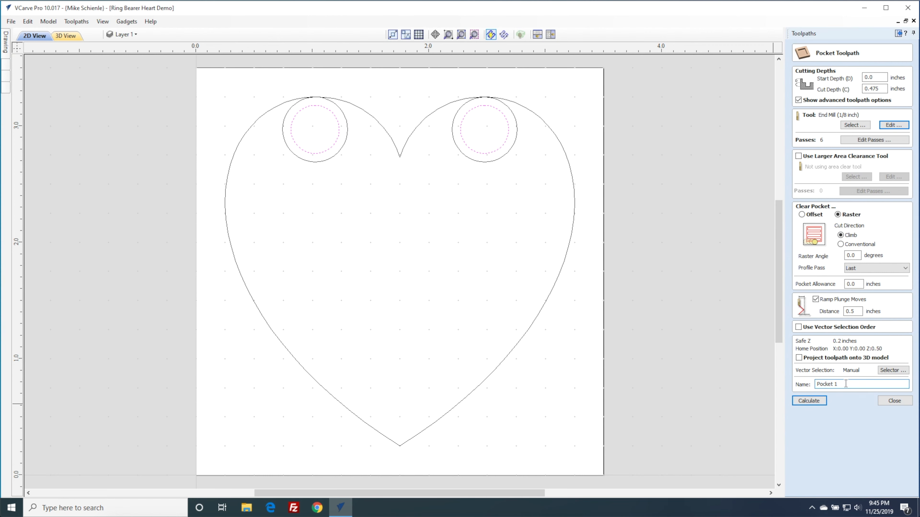
text(Holes EM 1/8)
click(810, 216)
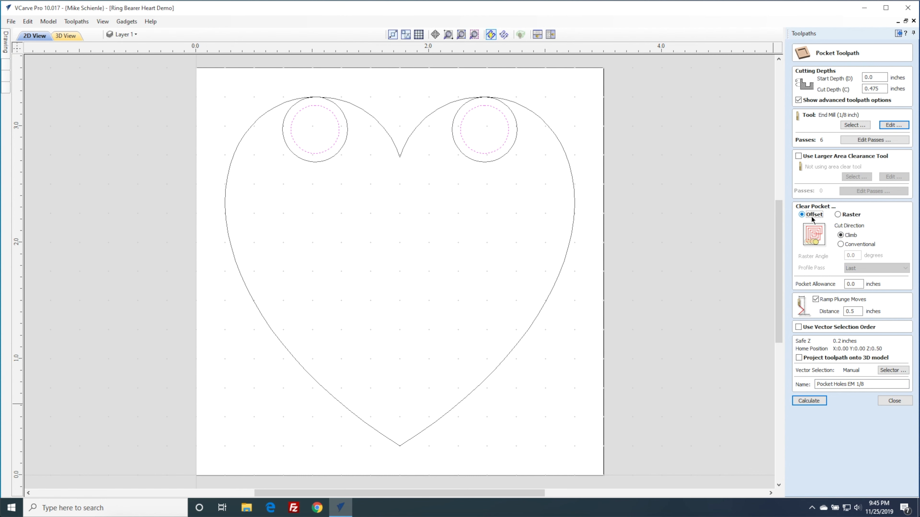
click(852, 311)
text(2)
click(811, 401)
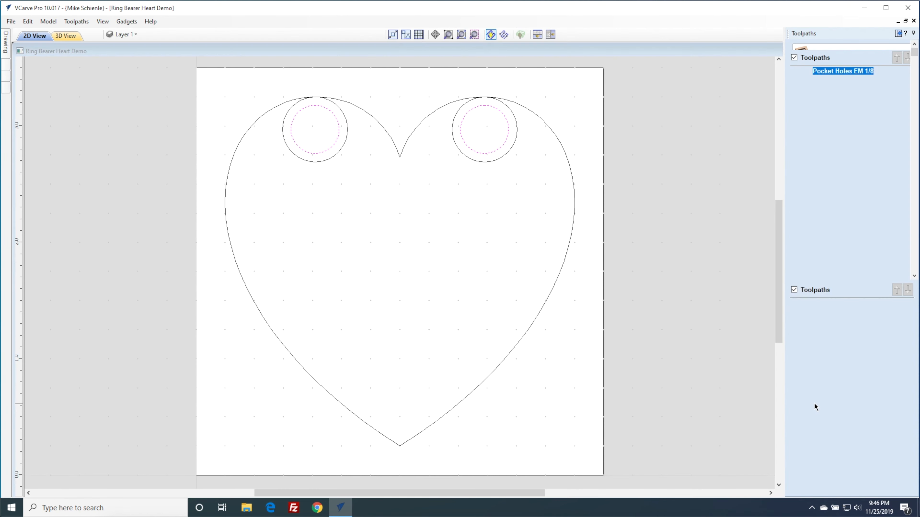
click(550, 35)
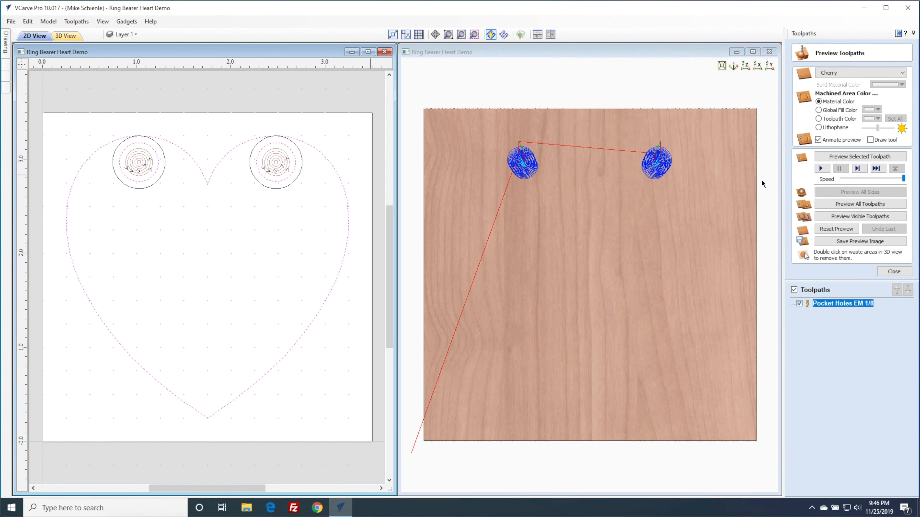
click(903, 271)
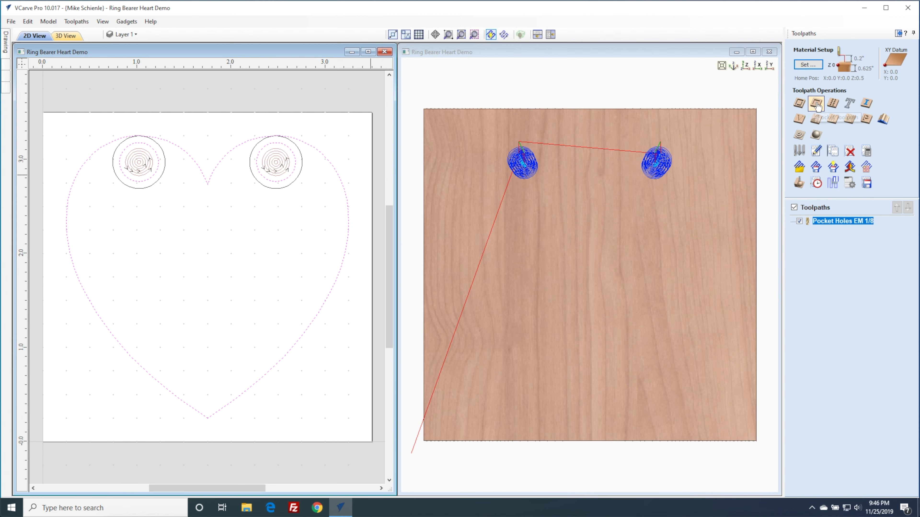
- Set up a pocket toolpath for the heart and inner circles: cut depth z-0.25, Raster clearing, 0.25-inch pocket allowance, 0.5-inch ramp distance
click(815, 121)
click(881, 90)
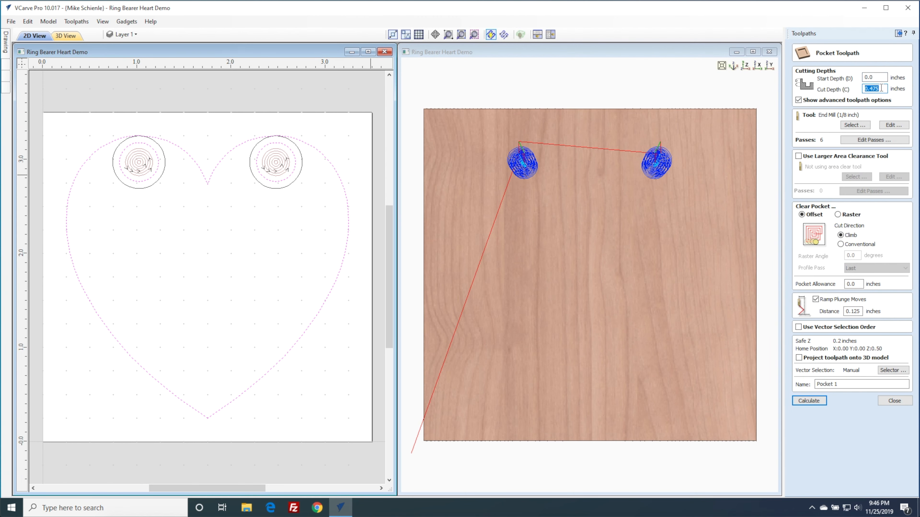
text(z-0.)
click(838, 214)
click(858, 284)
key(BackSpace)
text(25)
drag(851, 311, 869, 312)
text(5)
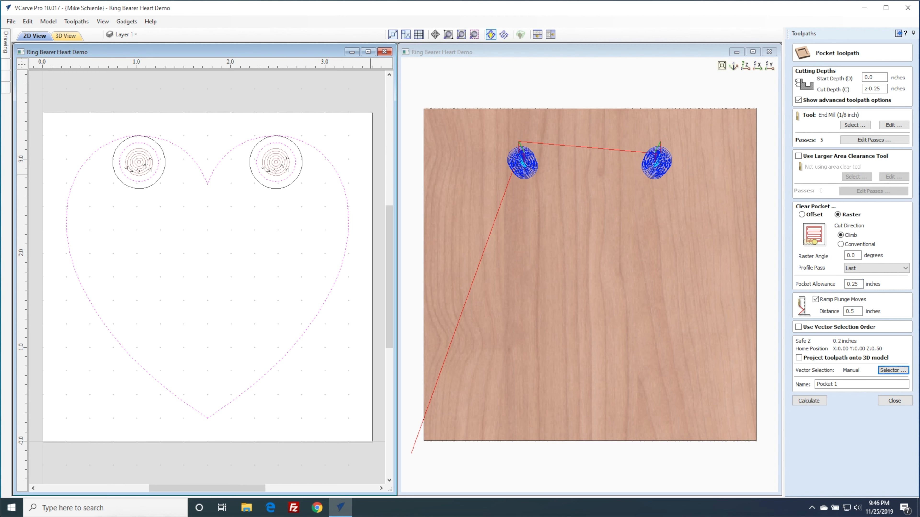
- Name the heart toolpath Pocket Heart EM 1/8, calculate it and close the preview
click(842, 385)
key(BackSpace)
text(Heart )
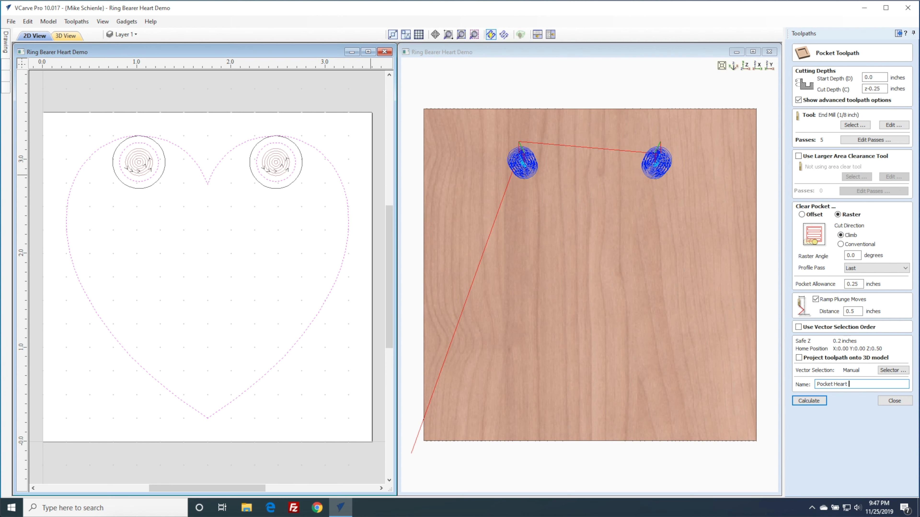
text(EM 1/8)
click(818, 404)
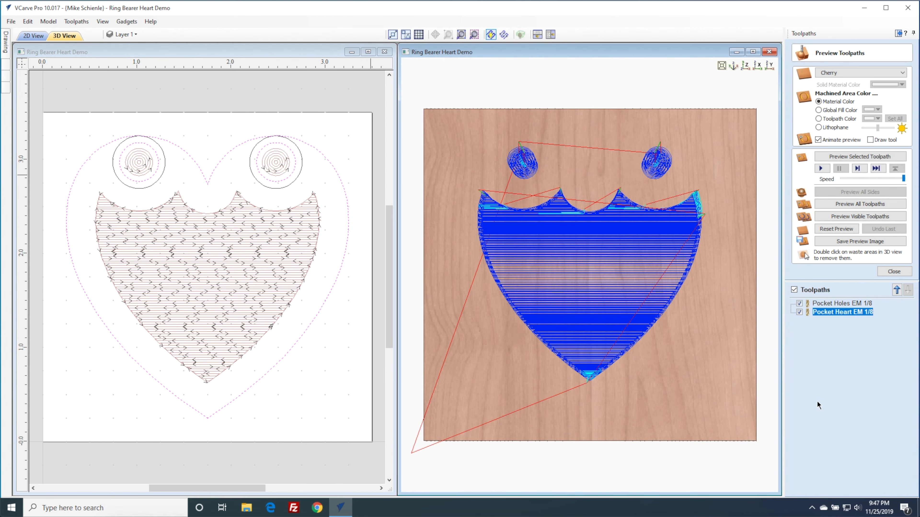
click(893, 271)
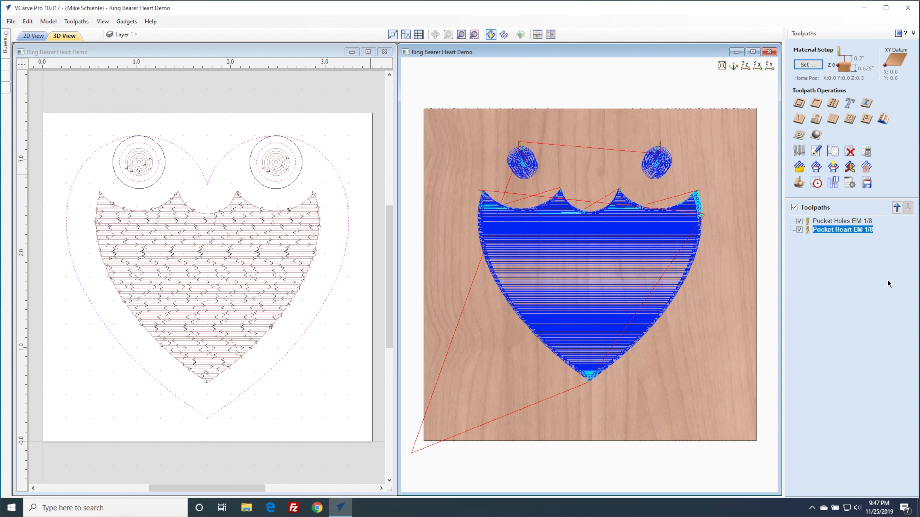
- Set up an outside profile toolpath on the heart outline with cut depth z+0.01 and smooth 0.5-inch ramps
click(333, 258)
click(344, 260)
click(800, 104)
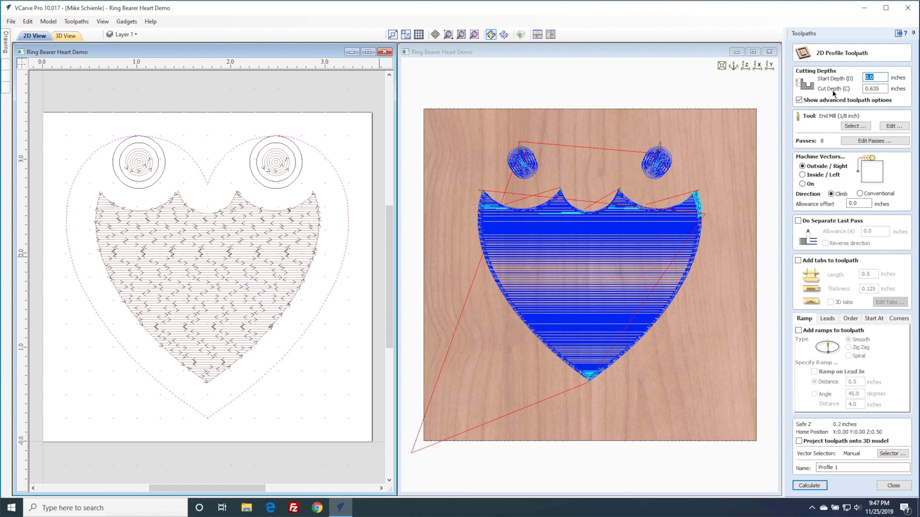
double_click(880, 90)
text(2)
text(+0.01)
click(835, 331)
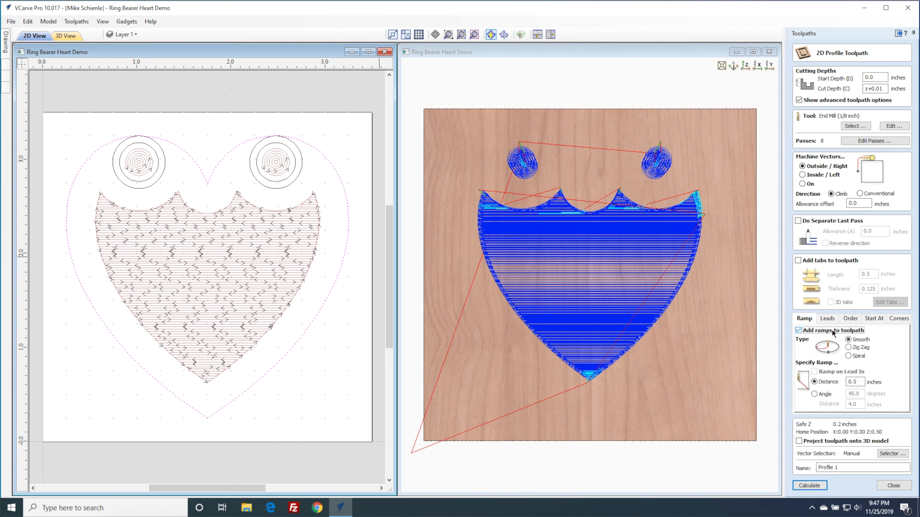
- Name the outline toolpath Profile Cutout EM 1/8 and calculate it, accepting the cut through the material
click(862, 468)
key(BackSpace)
text(Cutout )
text(E< )
text(M 1/8)
click(809, 485)
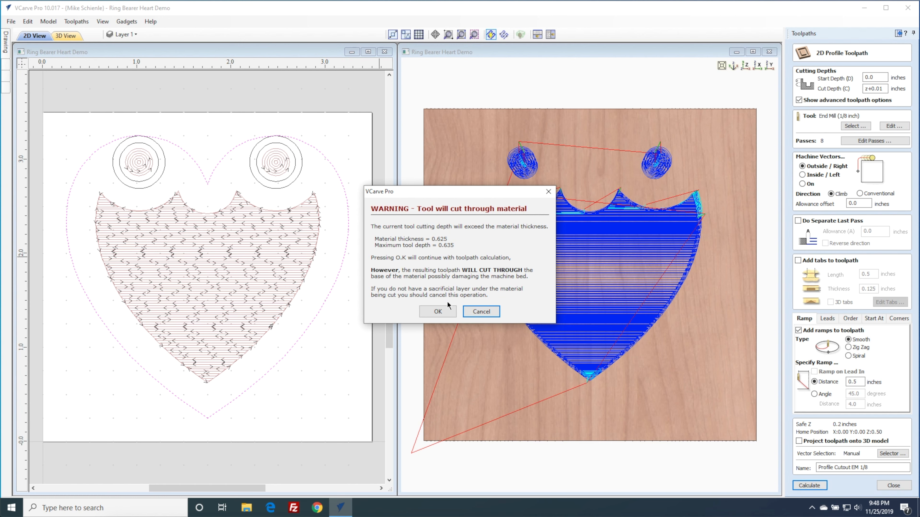
click(437, 312)
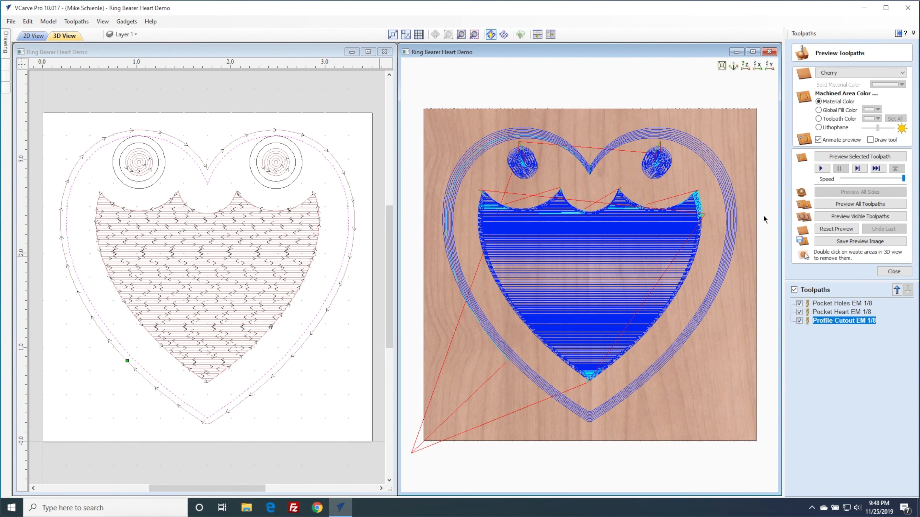
- Maximize the 3D view, hide all toolpath lines and preview all toolpaths on the block in isometric view
click(753, 53)
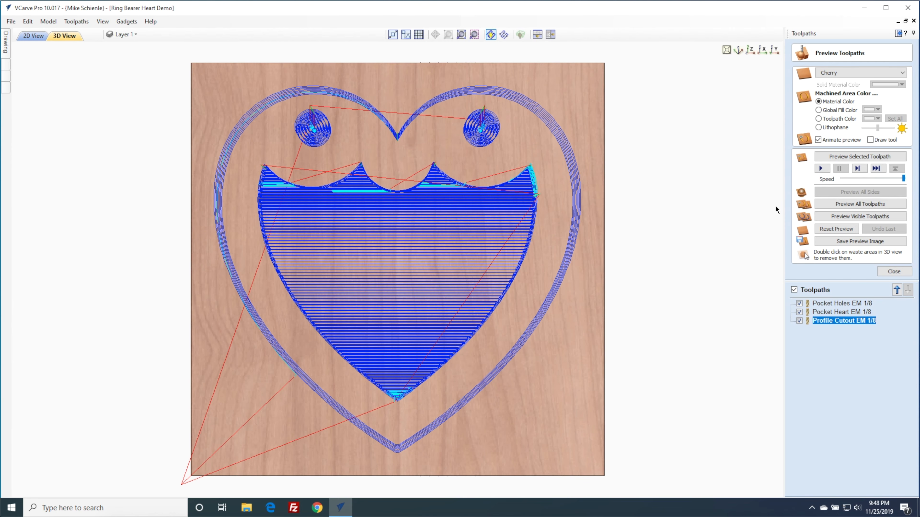
click(794, 290)
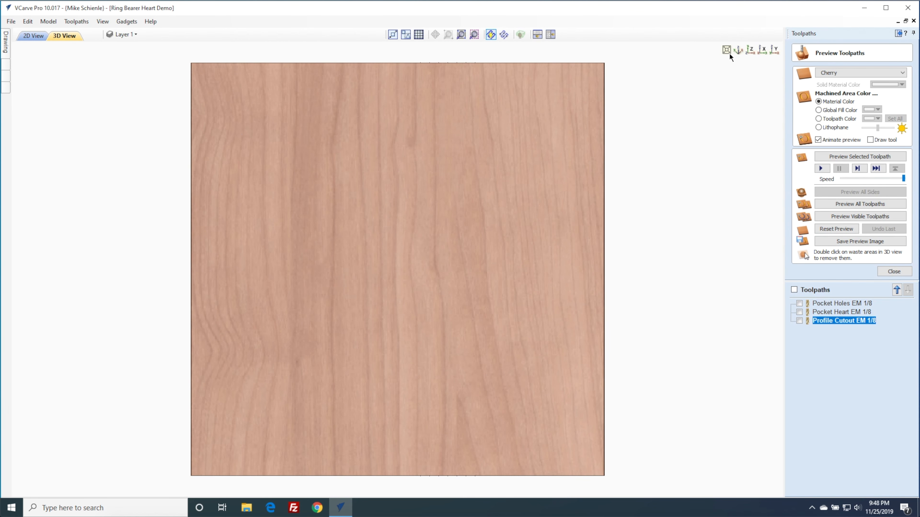
click(737, 50)
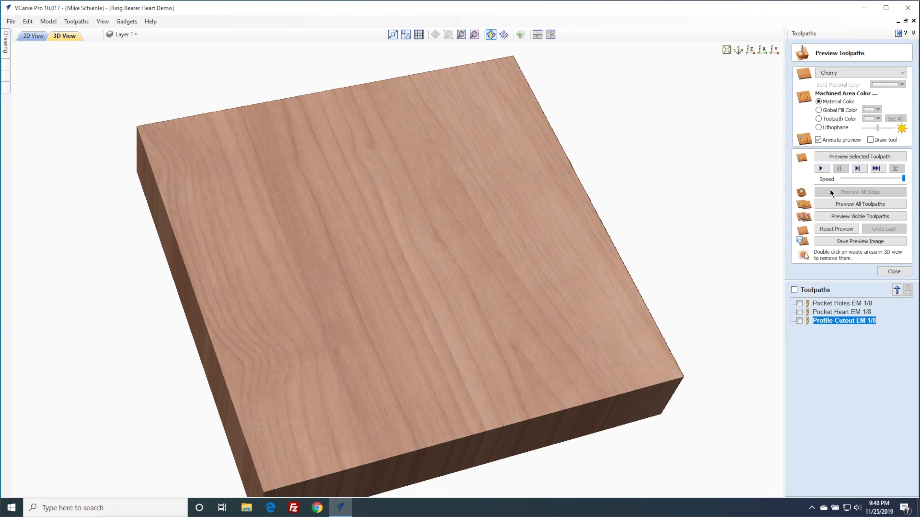
click(840, 204)
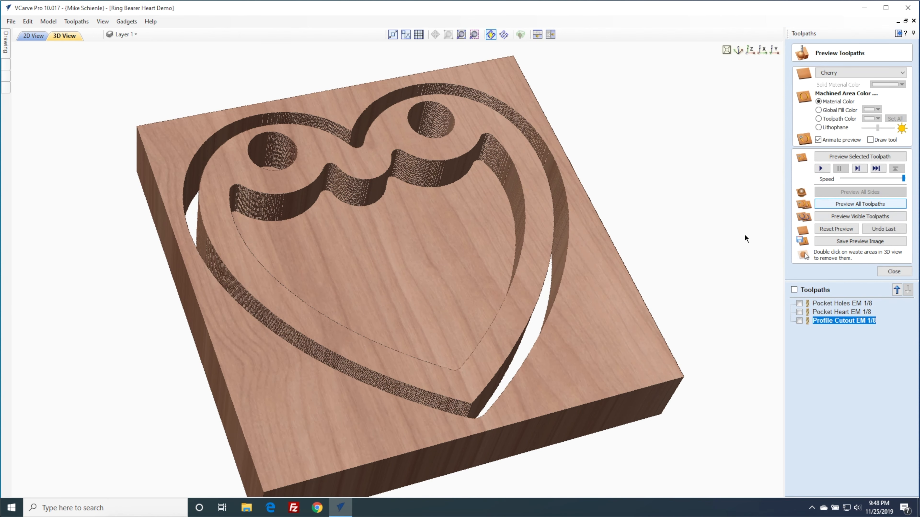
- Remove the waste material around the heart in the preview and inspect the part from above and in isometric view
drag(436, 289, 423, 383)
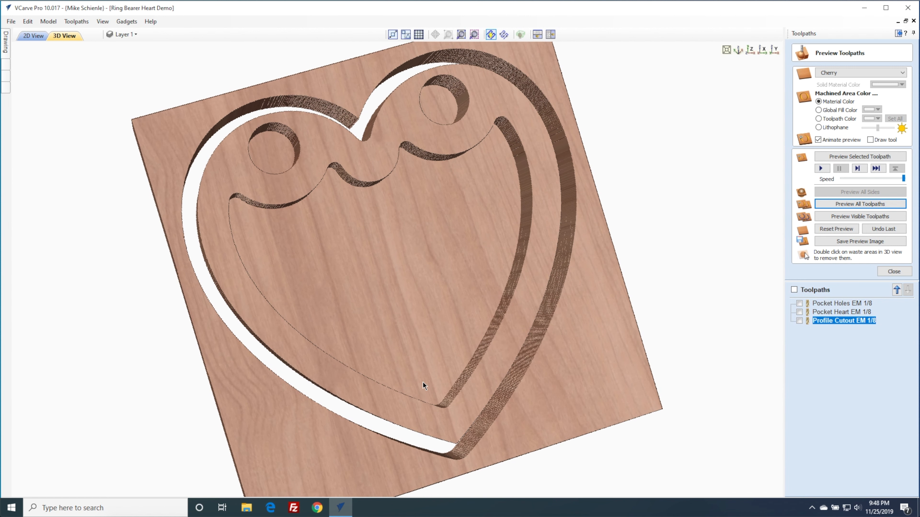
double_click(581, 382)
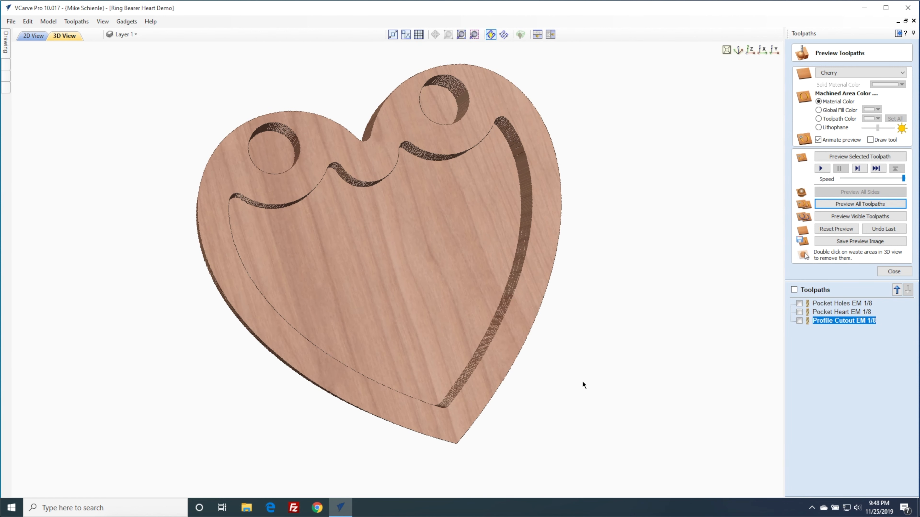
click(750, 49)
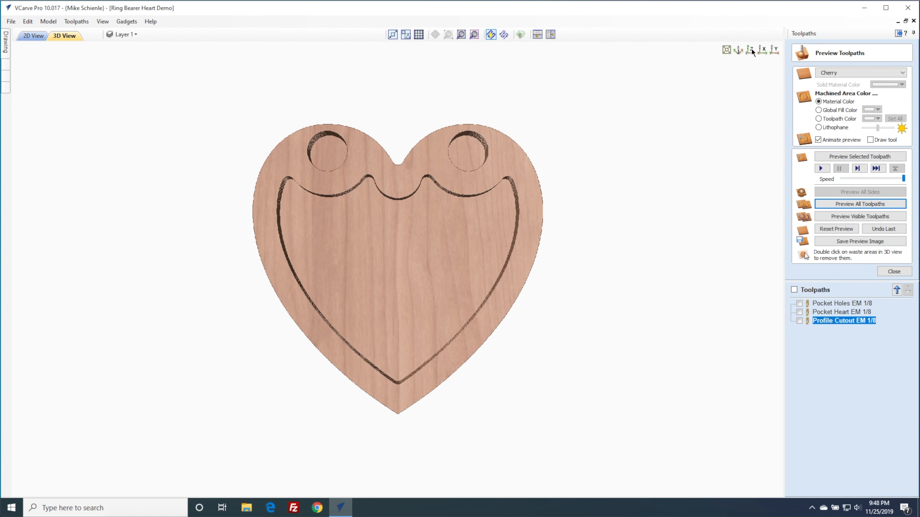
click(739, 51)
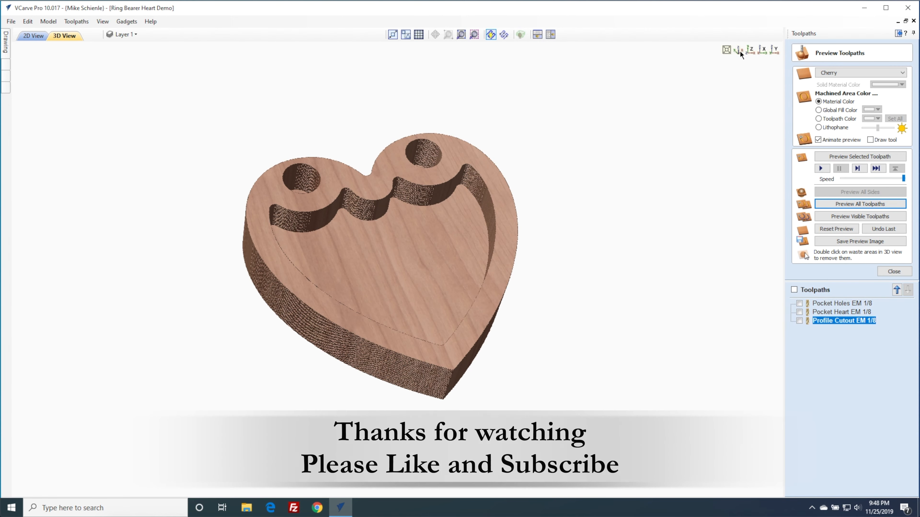